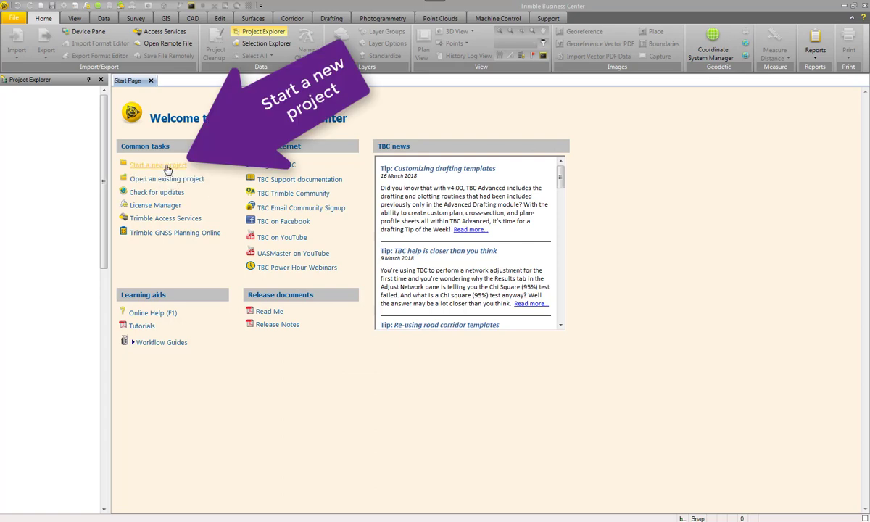
Start a new project from the Blank Template.
left_click(166, 167)
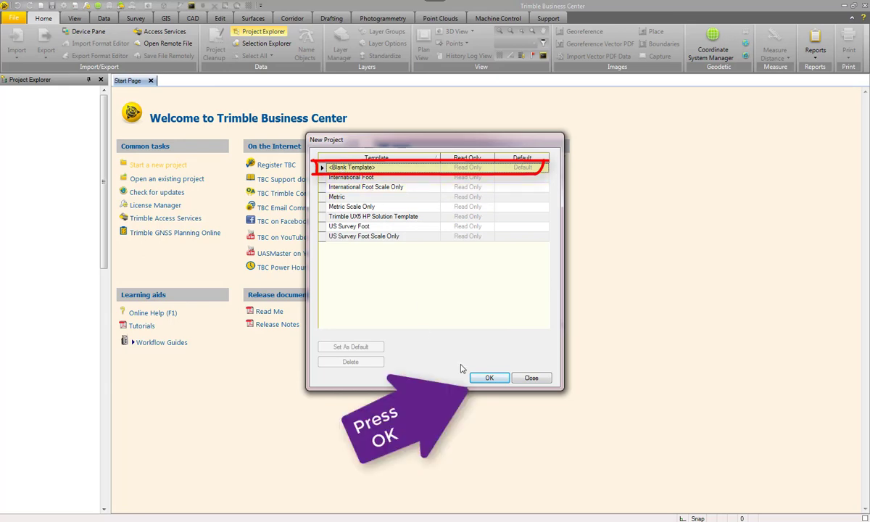
left_click(490, 378)
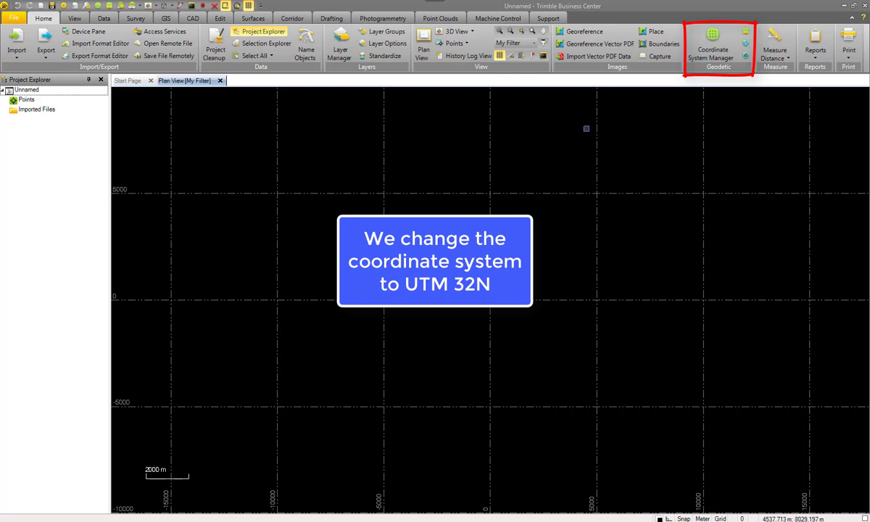
Change the project coordinate system to the World wide/UTM group with zone 32 North.
left_click(746, 34)
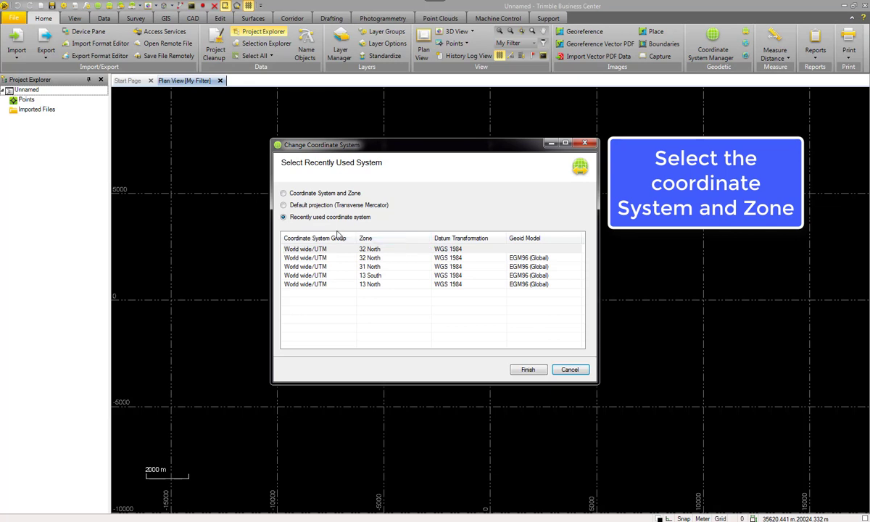
left_click(284, 194)
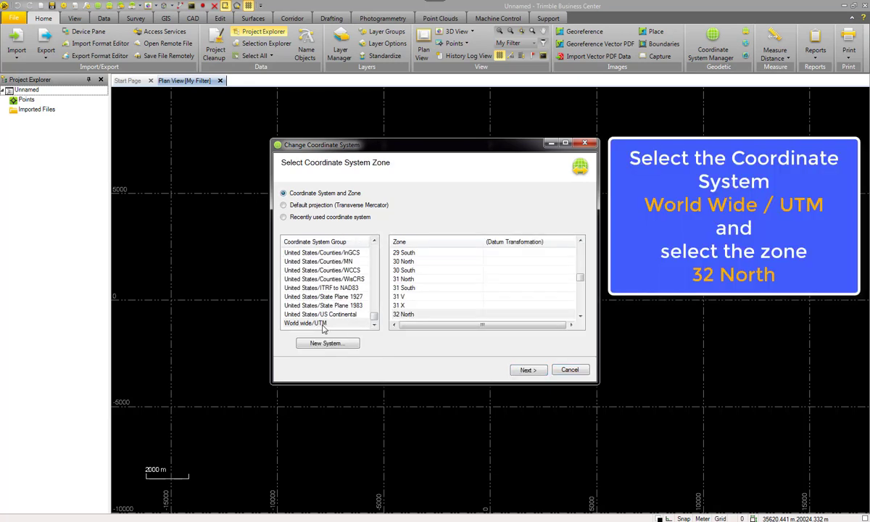
left_click(303, 324)
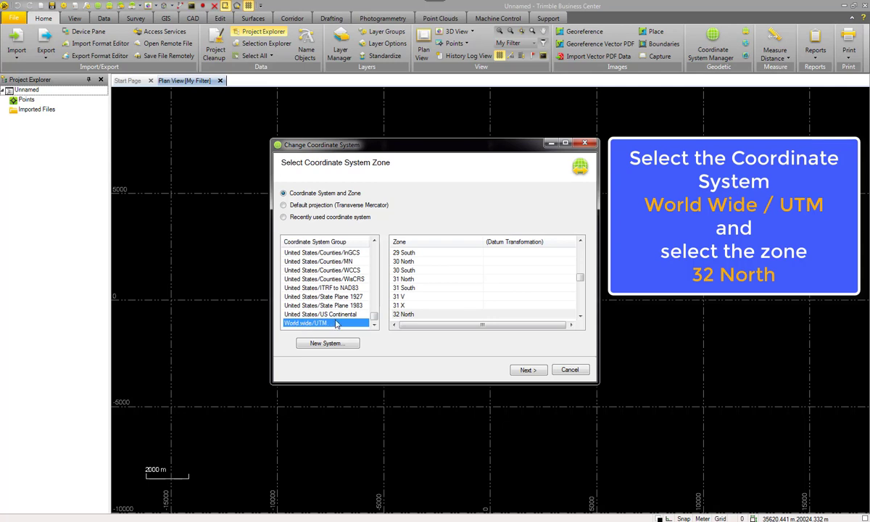
left_click(405, 315)
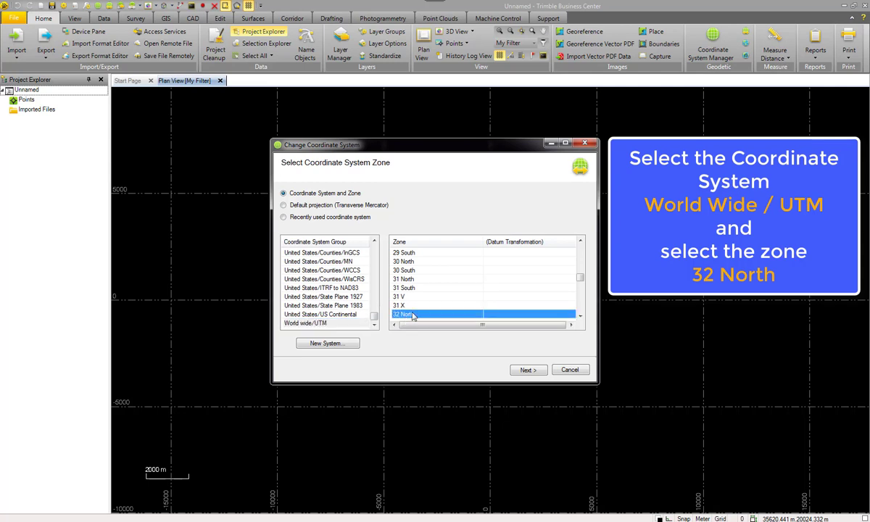
left_click(528, 369)
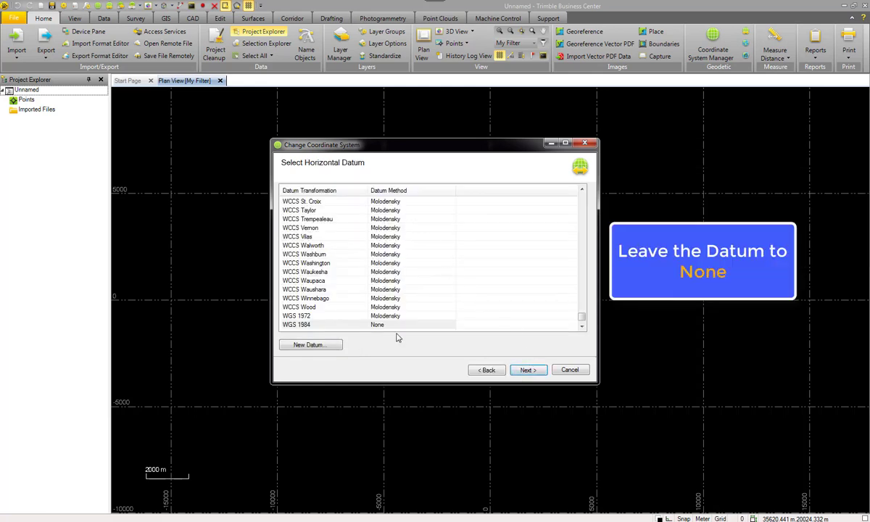
Keep the WGS 1984 datum, choose no geoid model and finish the coordinate system setup.
left_click(532, 370)
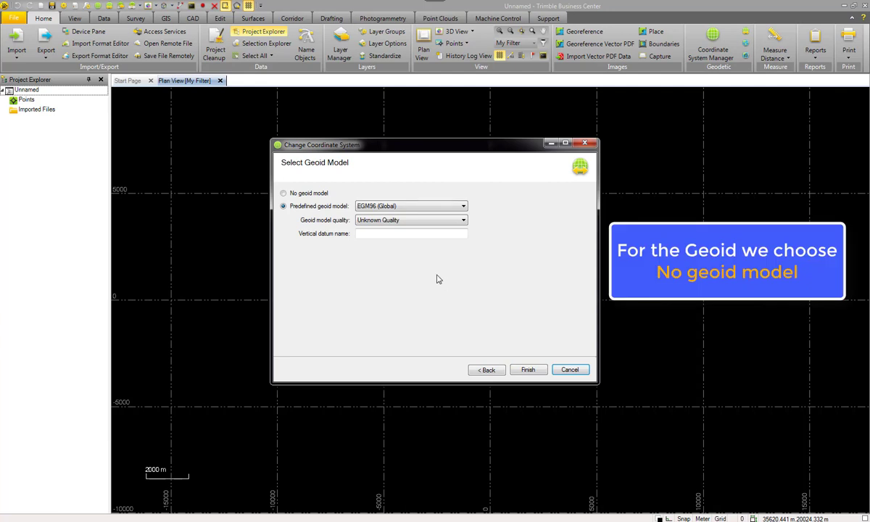
left_click(284, 194)
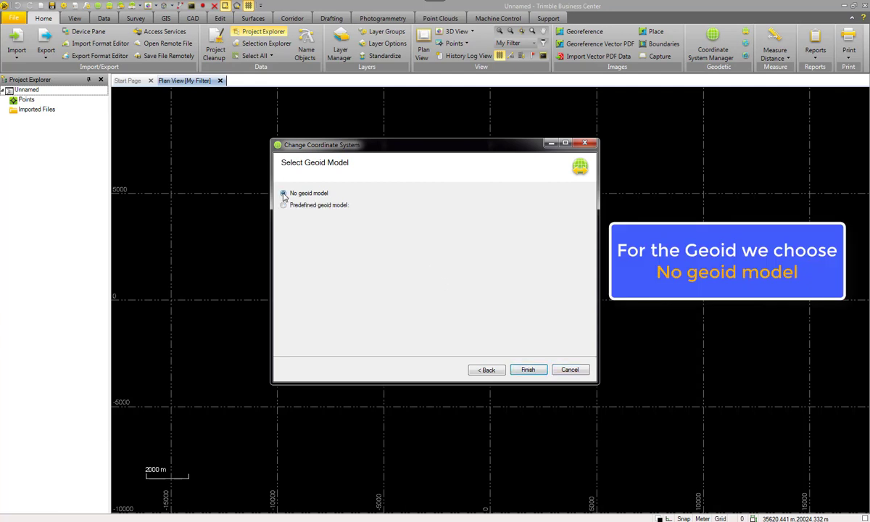
left_click(528, 371)
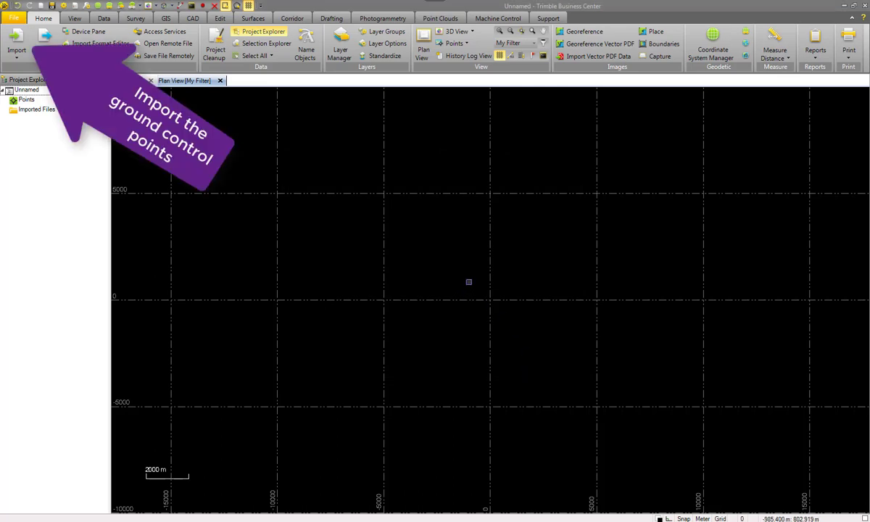
Open the import pane and set the import folder to TrainingData_UAS3D\Input.
left_click(18, 42)
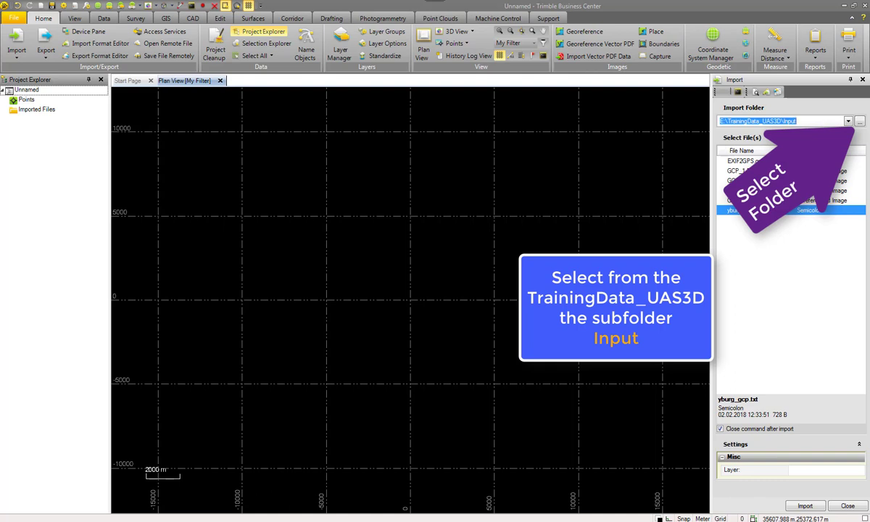
left_click(860, 121)
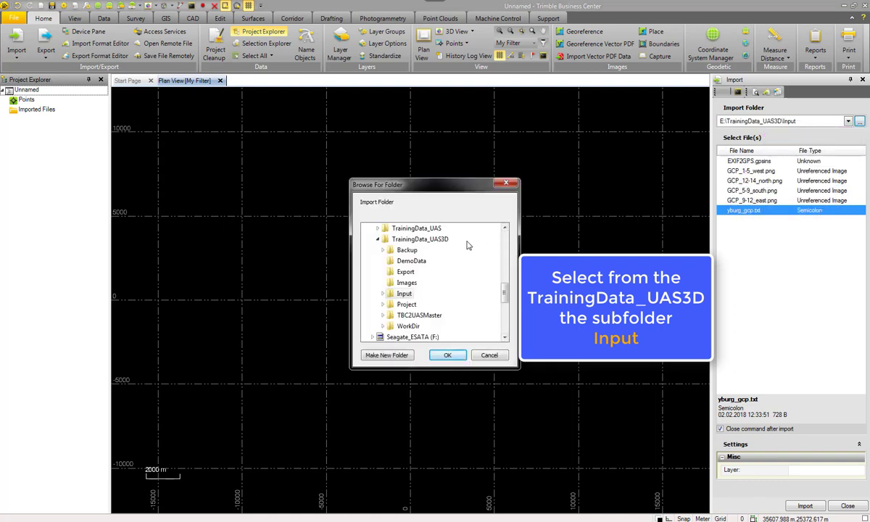
left_click(401, 298)
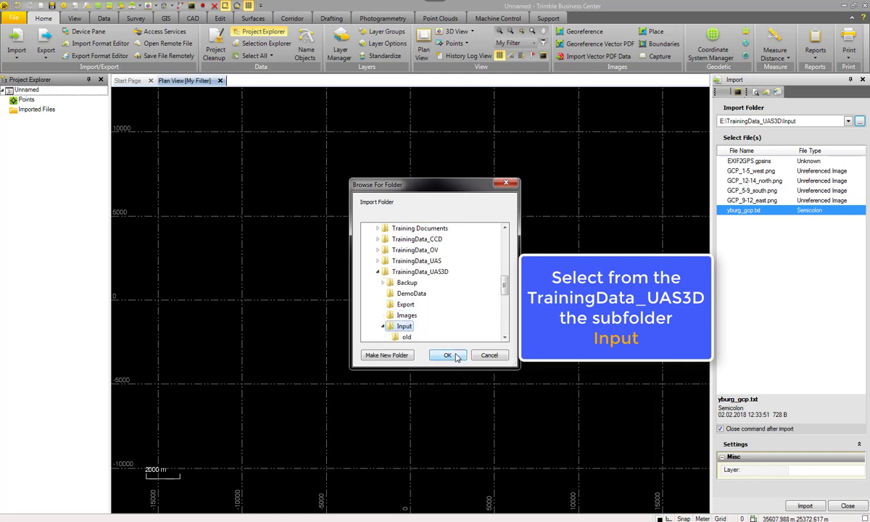
left_click(448, 355)
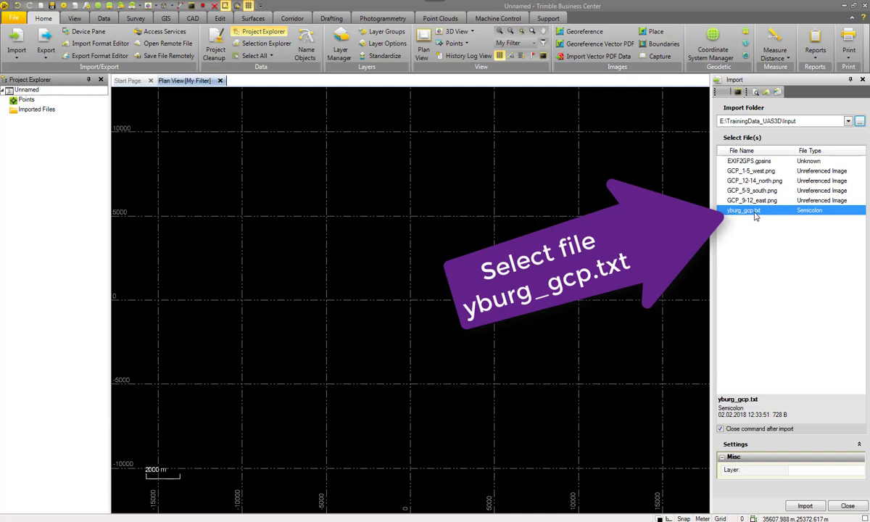
Import yburg_gcp.txt using the P,E,N,elev,Code (Control) format definition.
left_click(805, 507)
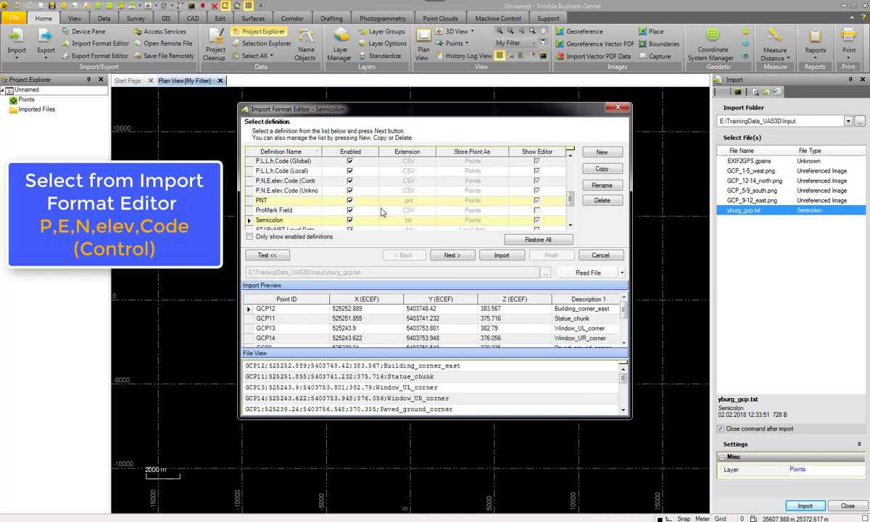
left_click_drag(571, 171, 572, 191)
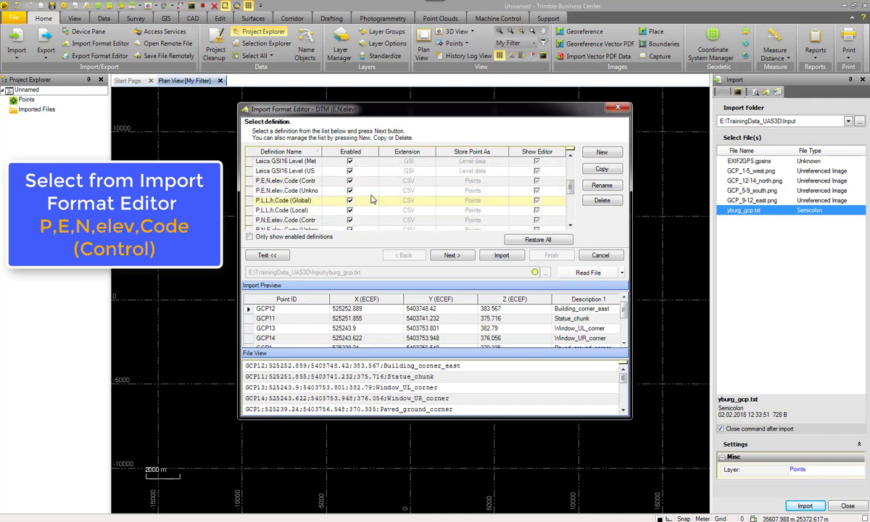
left_click(278, 181)
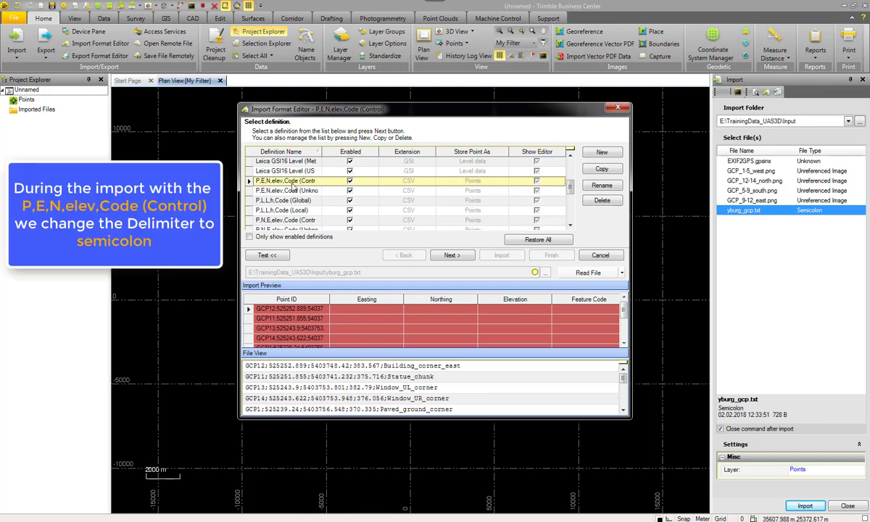
Keep the Delimited type and set the format definition's delimiter to semicolon.
left_click(451, 255)
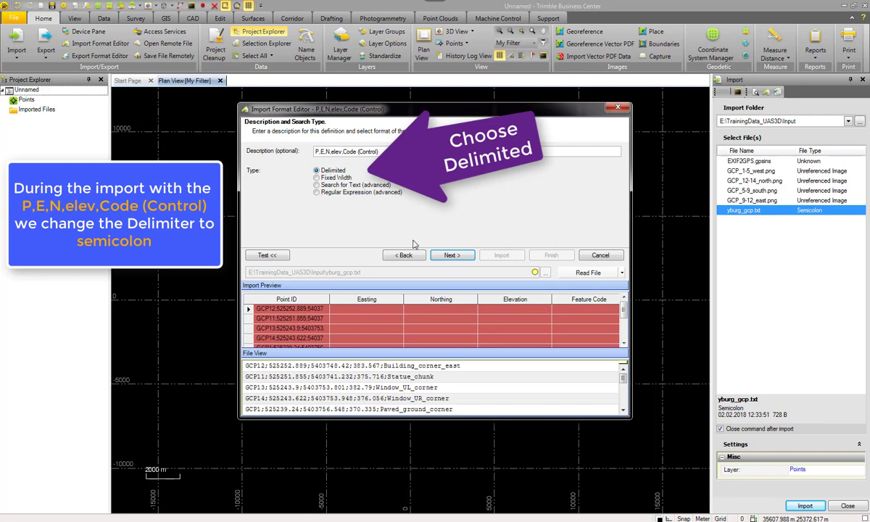
left_click(451, 255)
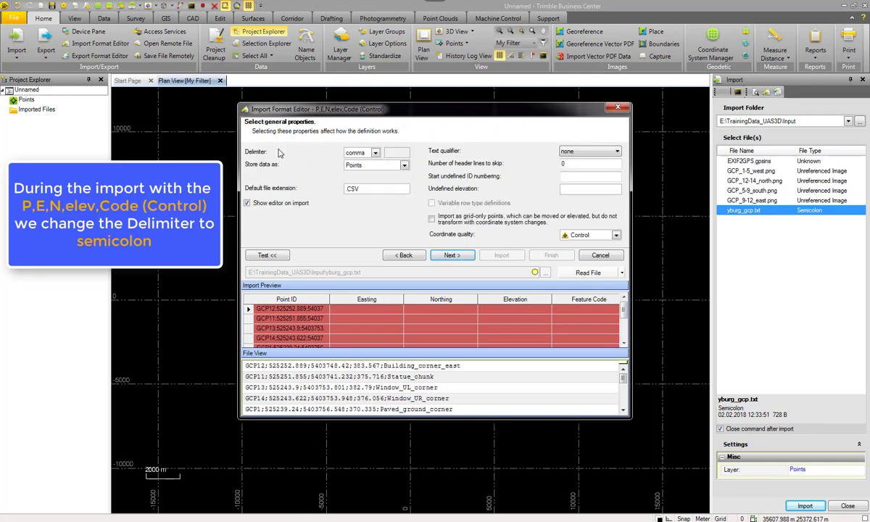
left_click(355, 153)
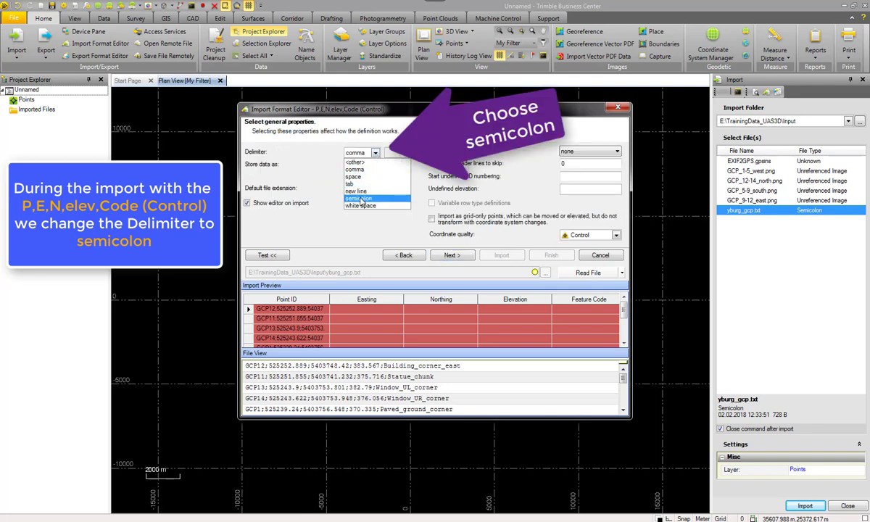
left_click(358, 198)
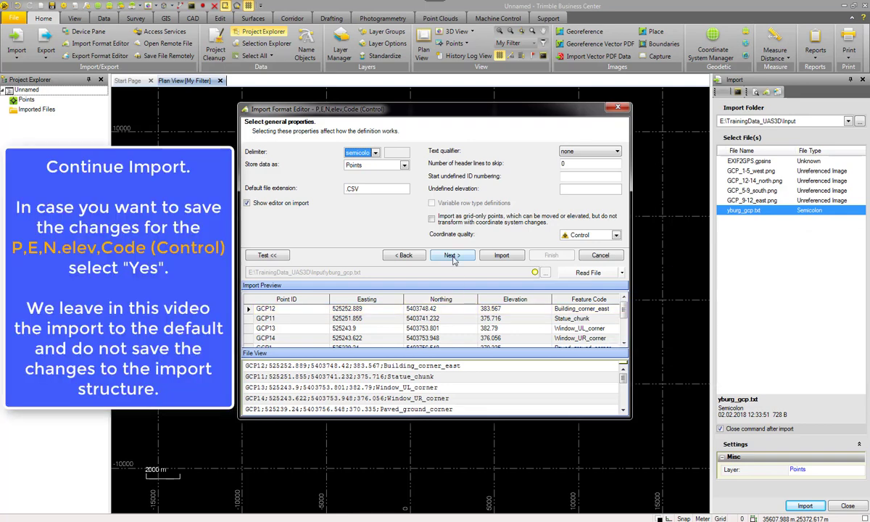
Import the ground control points without saving the changed format definition.
left_click(451, 256)
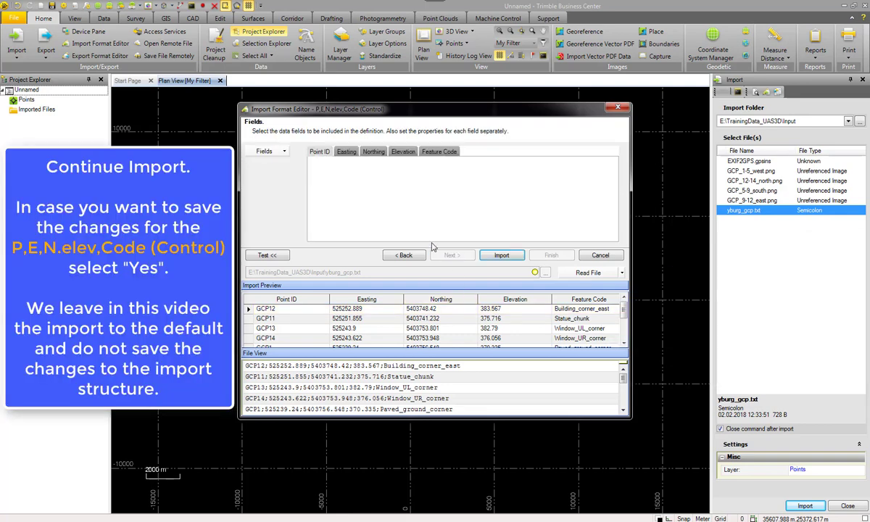
left_click(502, 256)
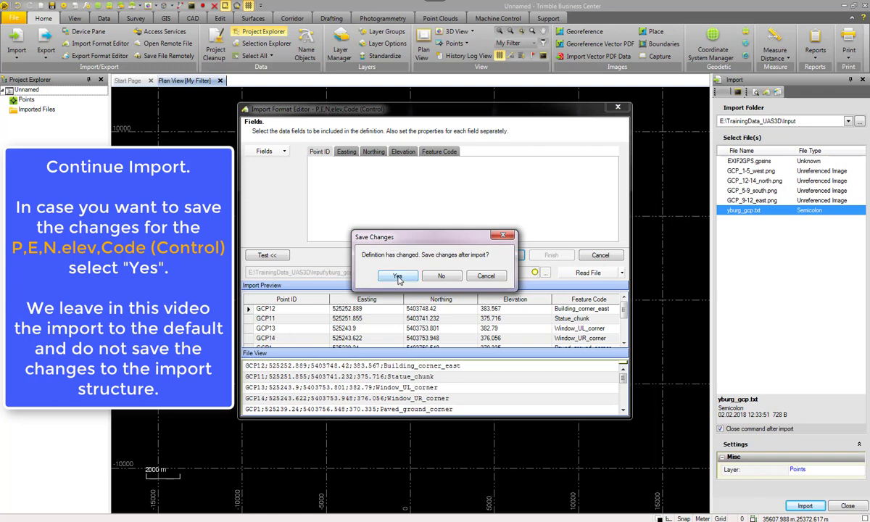
left_click(439, 276)
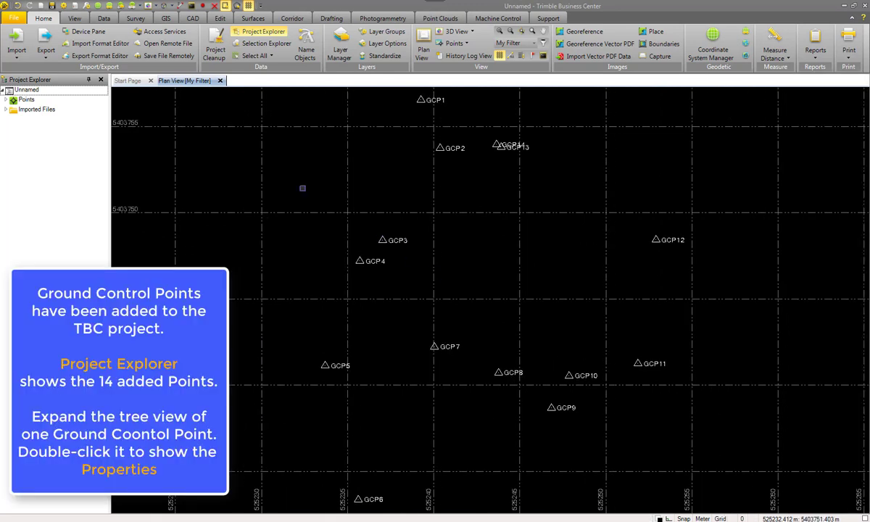
Expand the Points tree and open the properties of GCP1's grid coordinate.
left_click(6, 99)
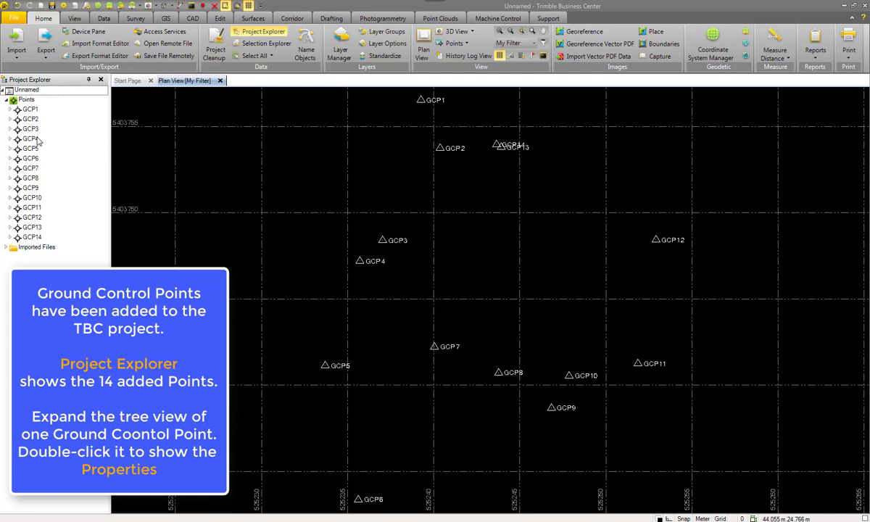
left_click(9, 109)
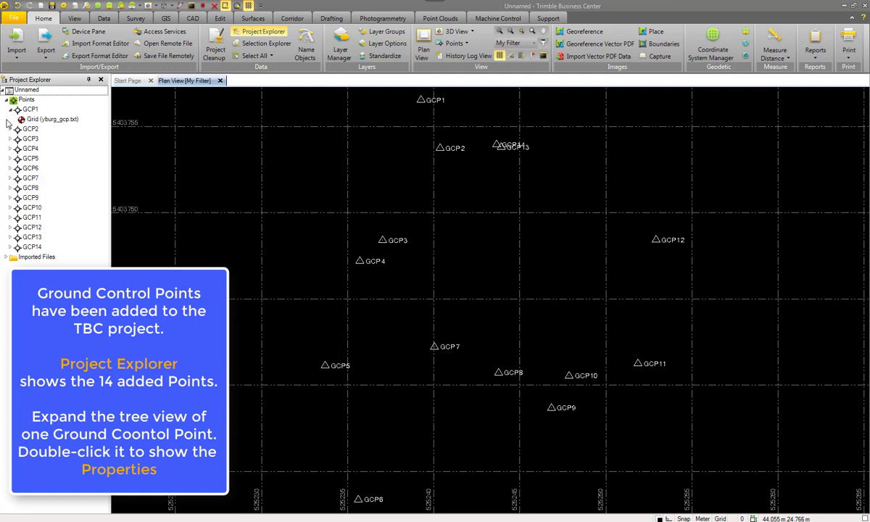
double_click(33, 121)
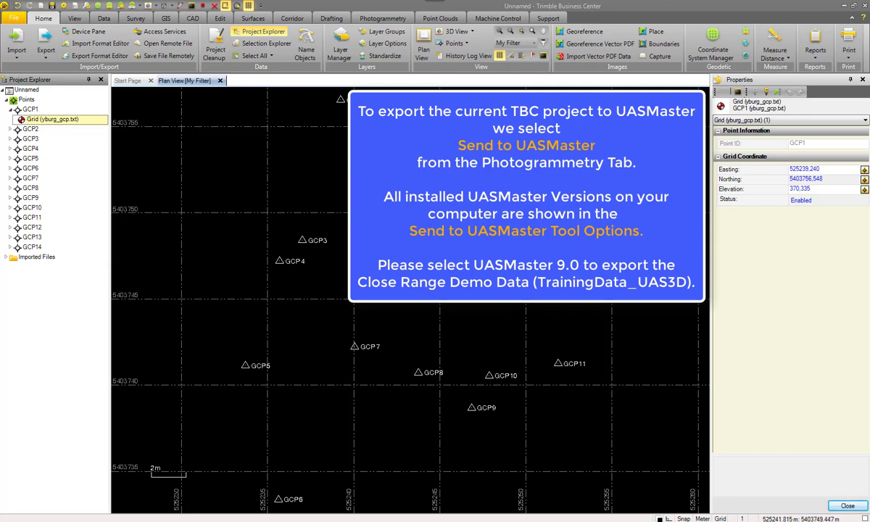
Start Send to UASMaster and choose UASMaster 9.0 as the target version.
left_click(383, 18)
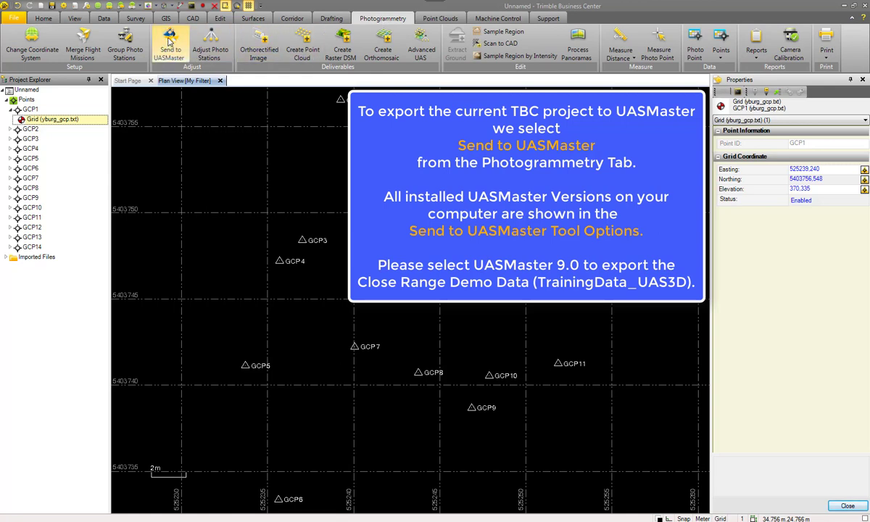
left_click(169, 42)
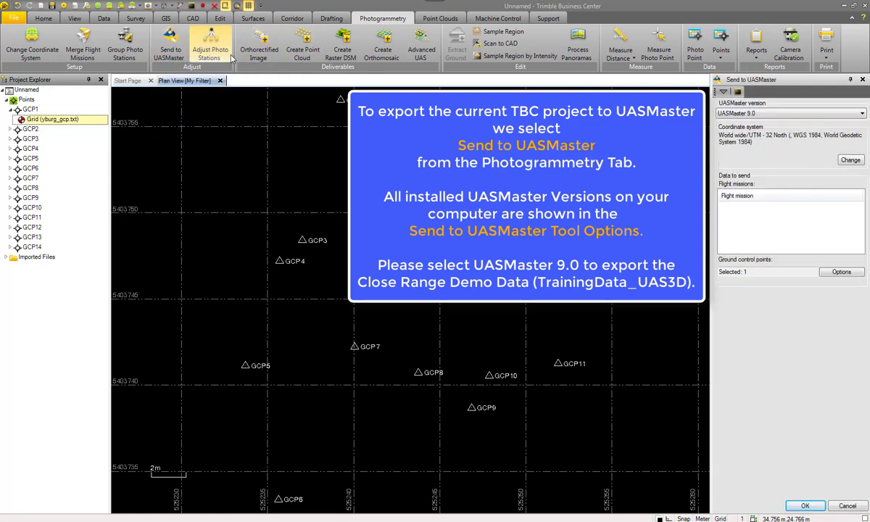
left_click(845, 115)
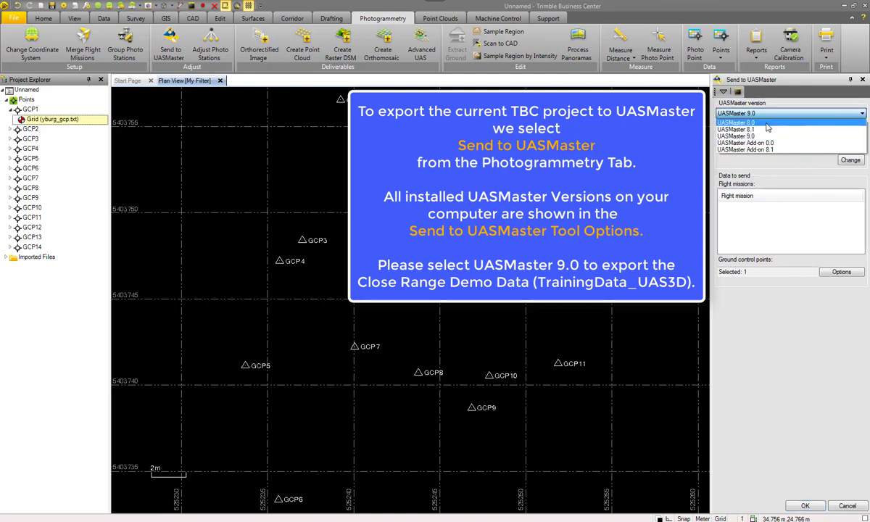
left_click(735, 137)
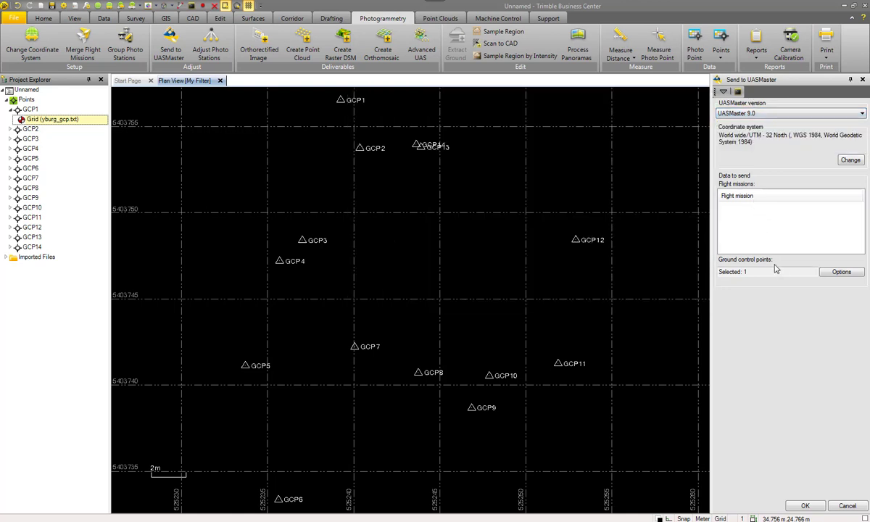
Select all ground control points and send the project to UASMaster.
left_click(835, 271)
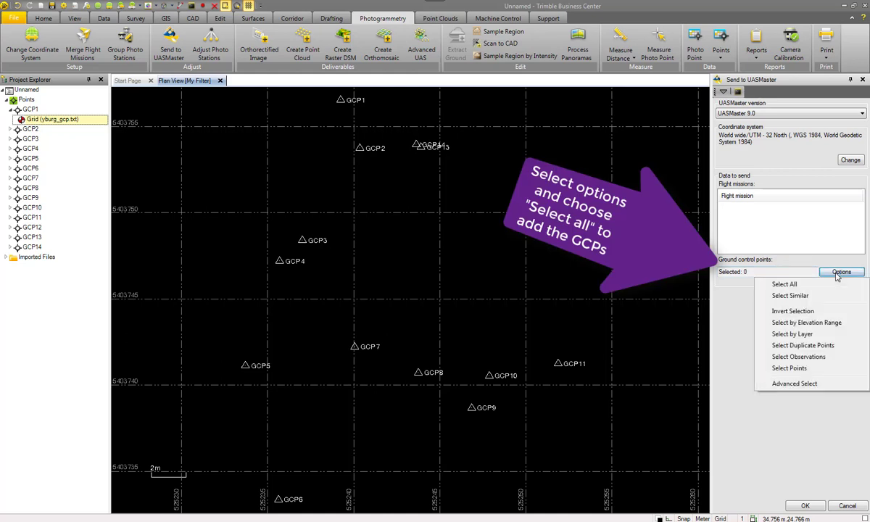
left_click(804, 284)
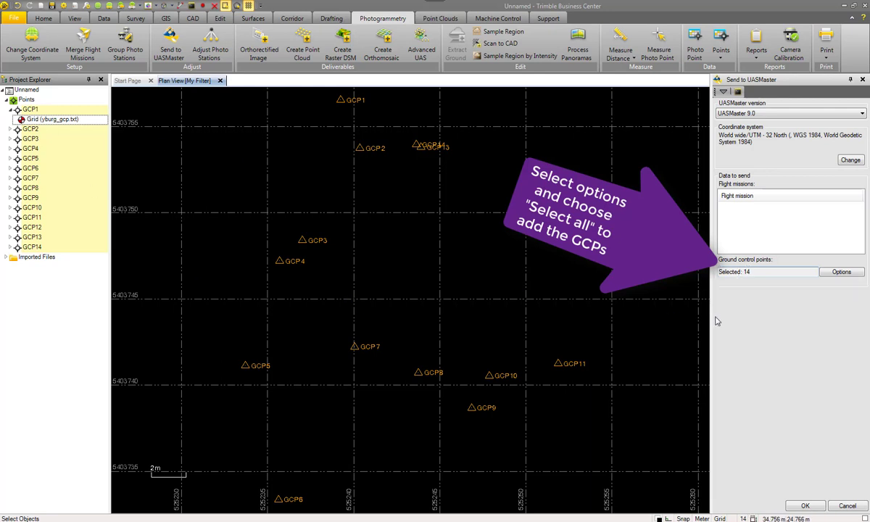
left_click(806, 507)
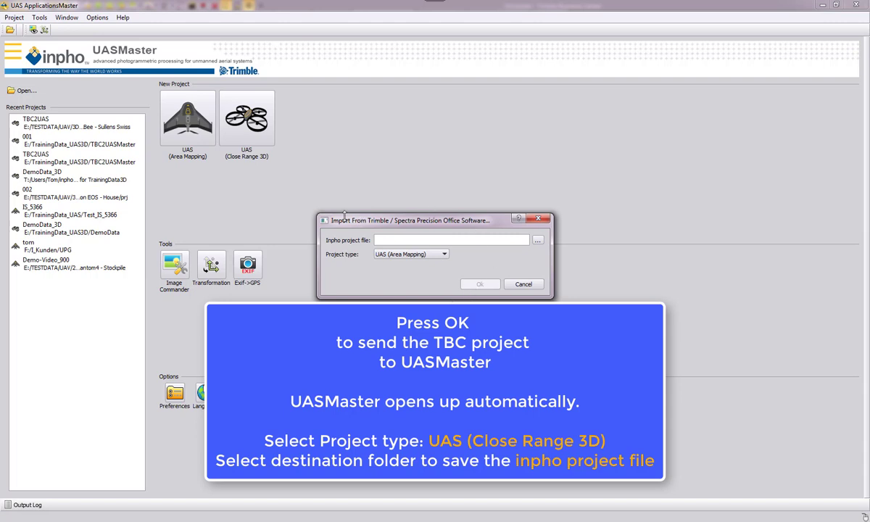
Send the TBC project to UASMaster as a UAS (Close Range 3D) project saved as E:\TrainingData_UAS3D\TBC2UAS\TBC2UAS.prj.
left_click(423, 256)
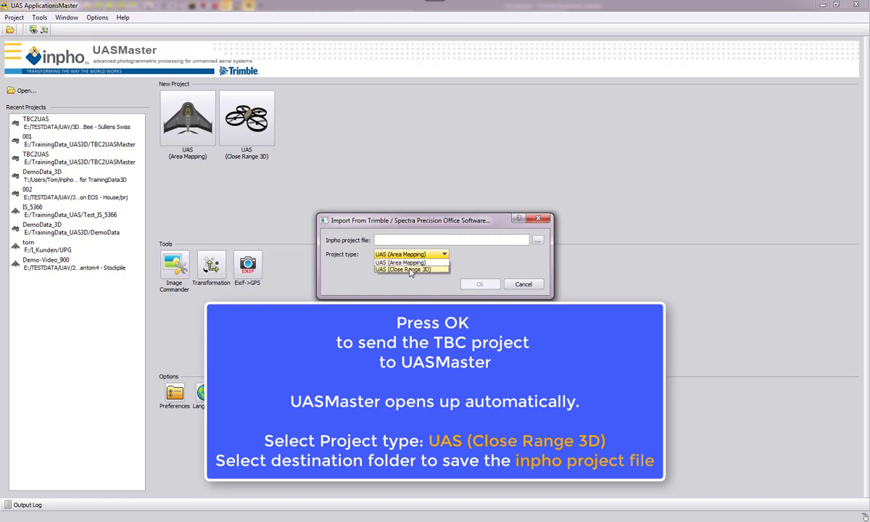
left_click(411, 269)
left_click(537, 242)
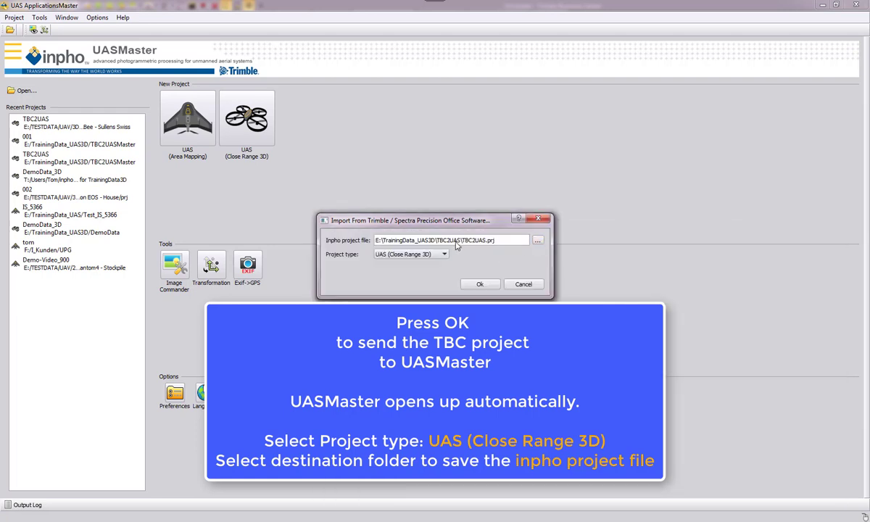
left_click(480, 285)
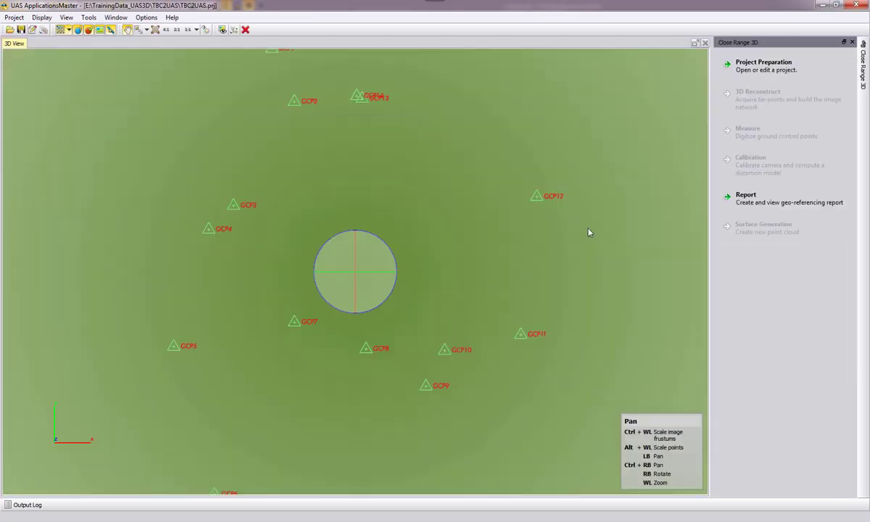
Open the project's points list in the project editor and set the image point standard deviation to 0.002 mm.
left_click(761, 67)
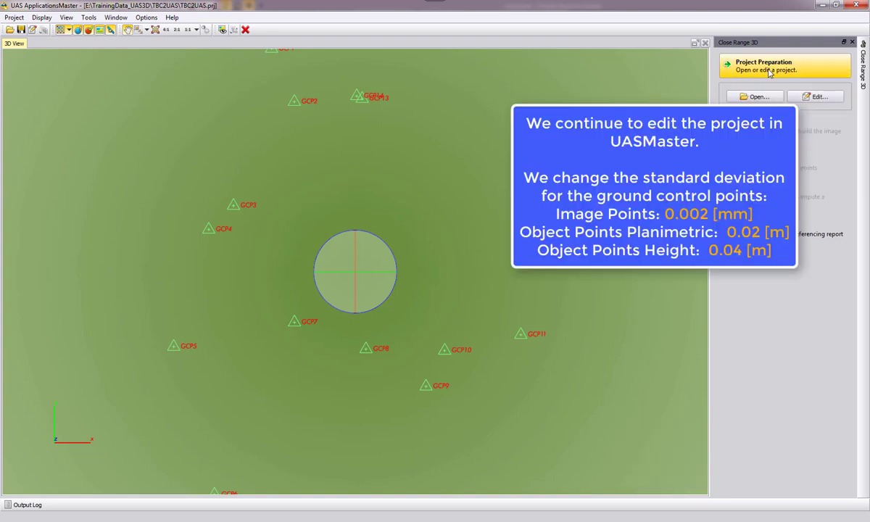
left_click(799, 99)
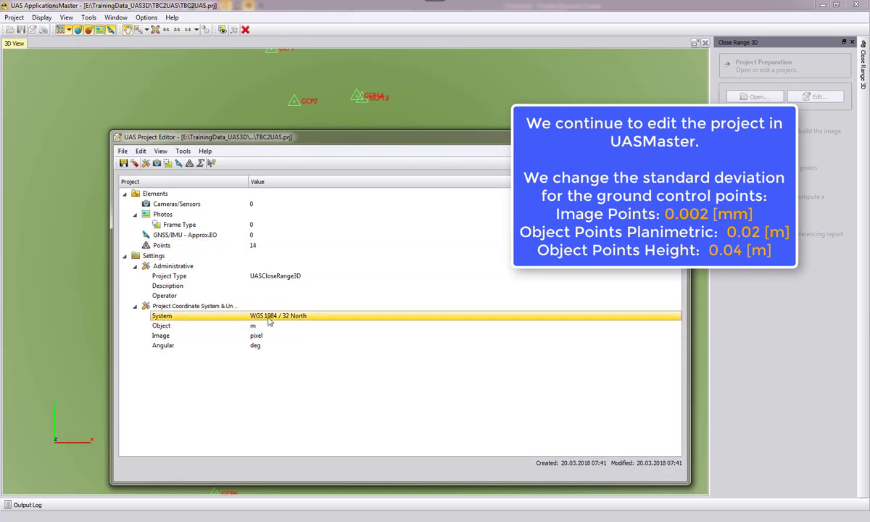
mouse_move(270, 322)
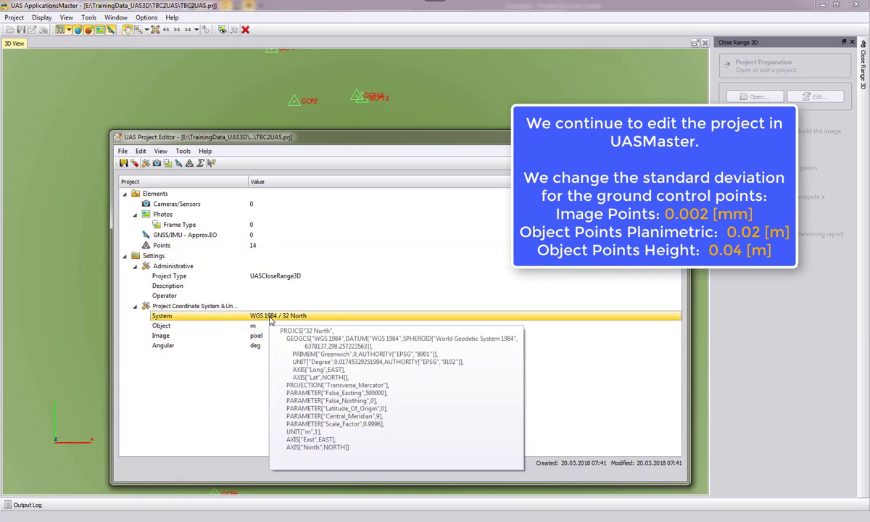
double_click(221, 245)
left_click(575, 297)
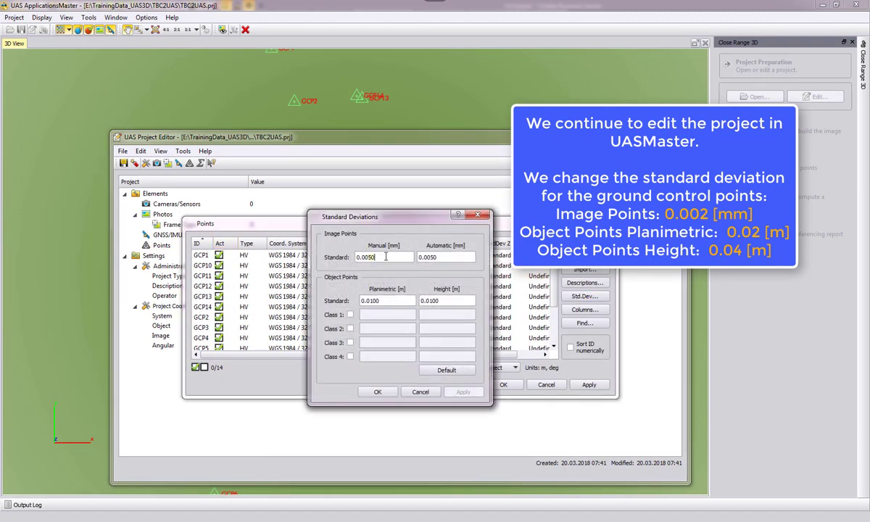
type("0.002")
left_click(439, 257)
Set the object point standard deviations to 0.02 m planimetric and 0.04 m height, and confirm the points list.
left_click(394, 299)
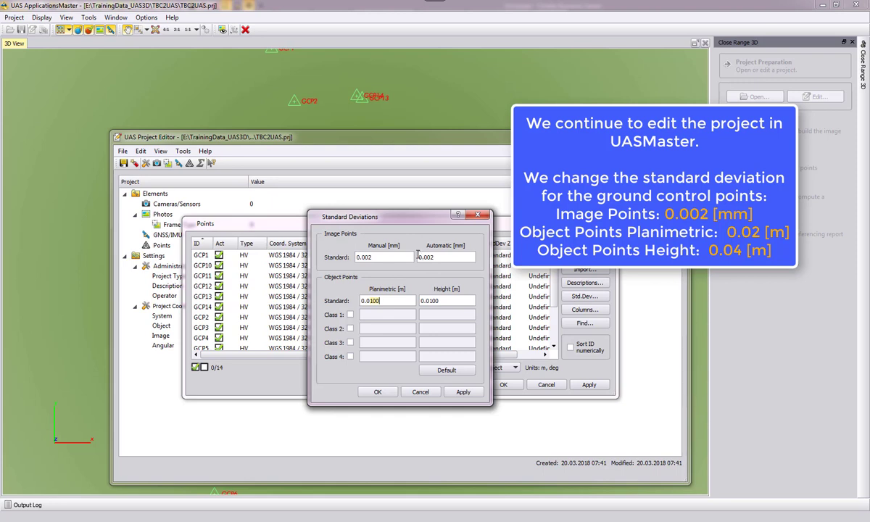
left_click(380, 303)
left_click_drag(437, 300, 448, 300)
type("4")
left_click(367, 392)
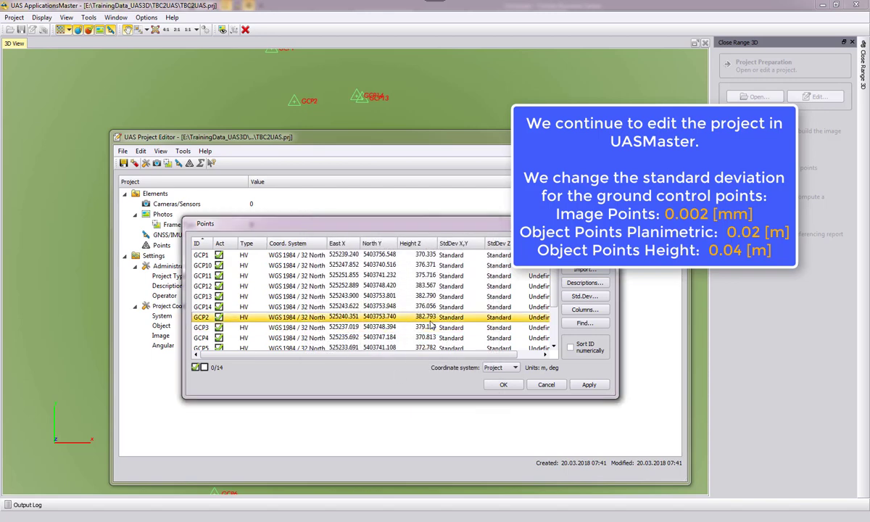
left_click(503, 384)
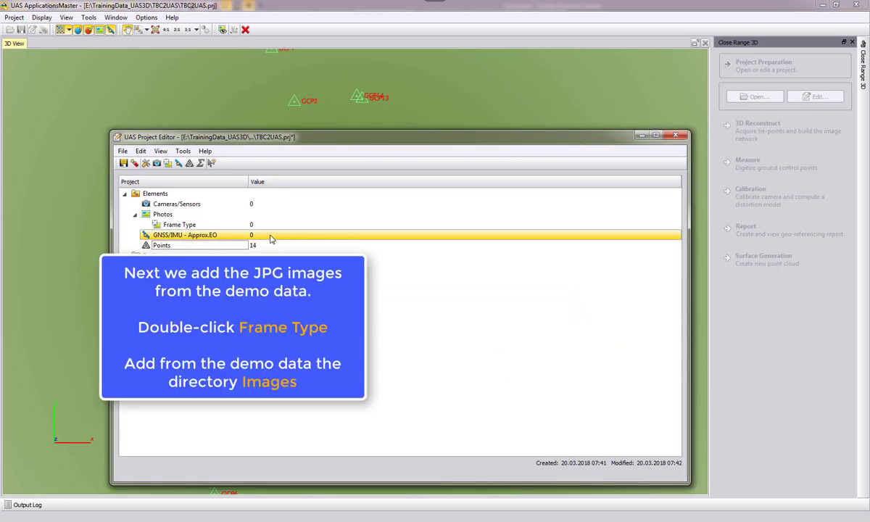
Start importing frame photos and add the Images directory from TrainingData_UAS3D.
double_click(177, 226)
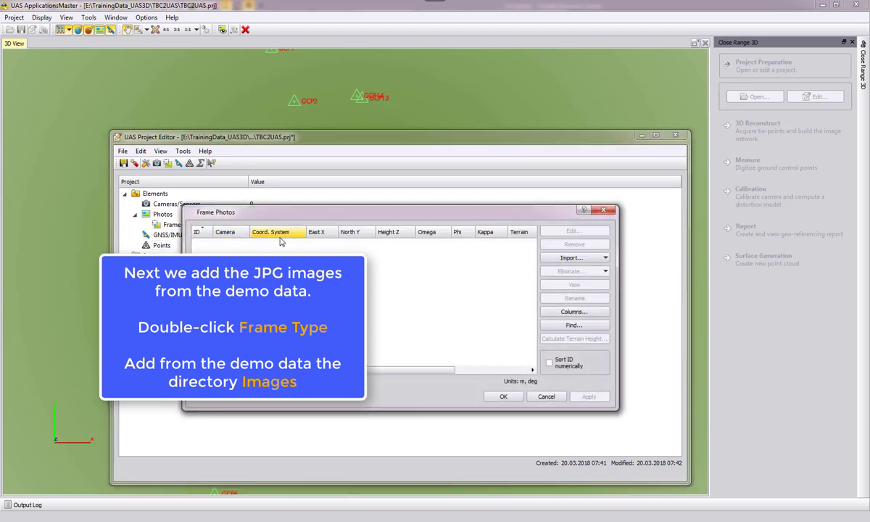
left_click(566, 259)
left_click(566, 269)
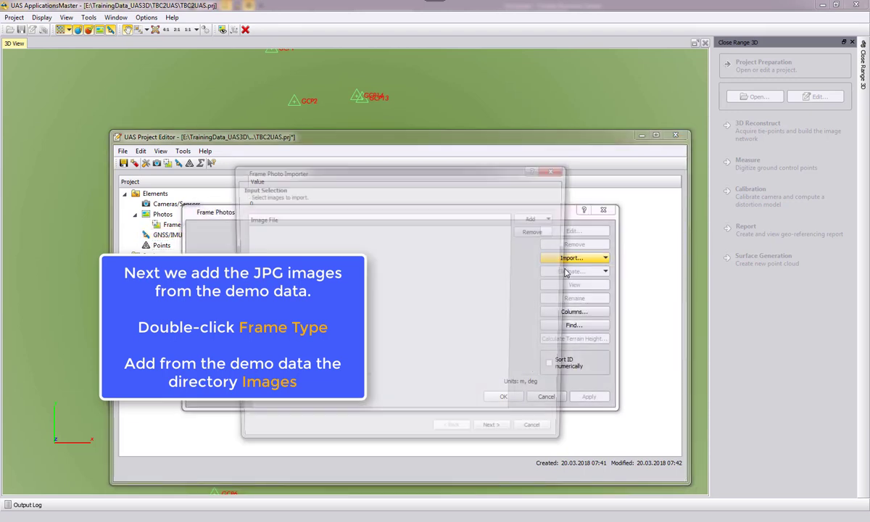
left_click(536, 218)
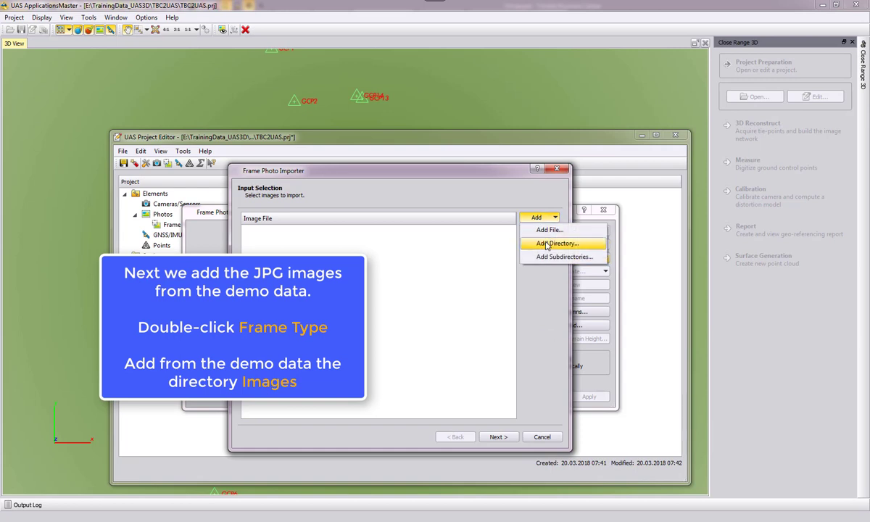
left_click(547, 245)
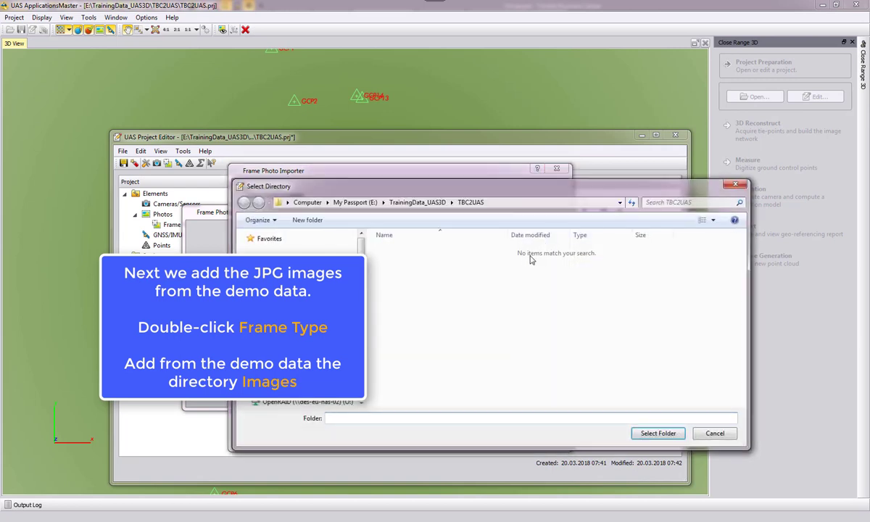
left_click(417, 202)
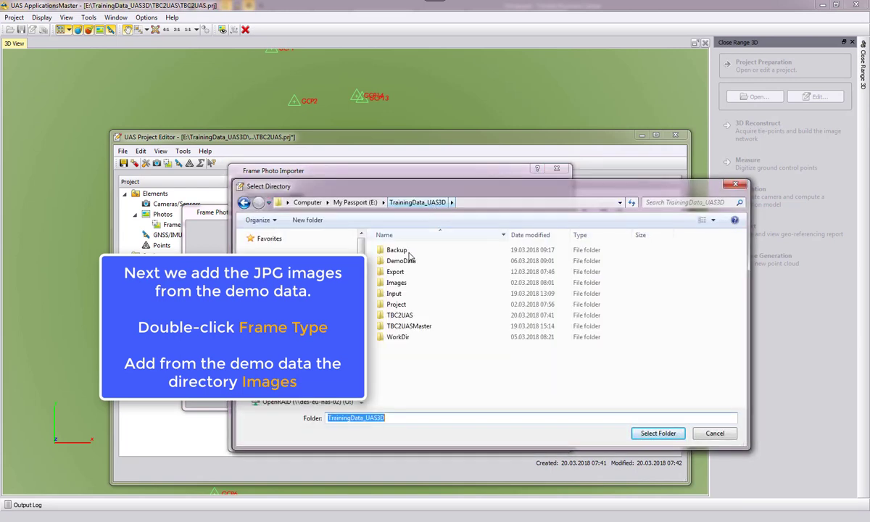
left_click(396, 284)
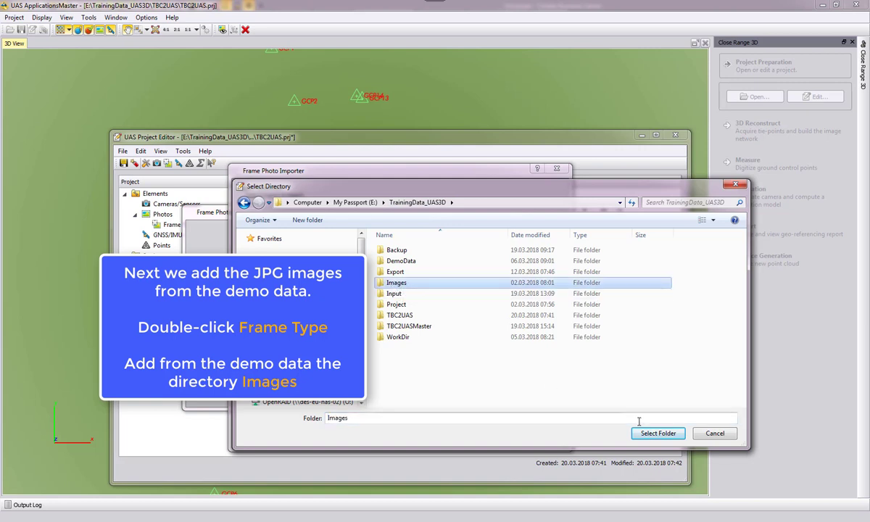
left_click(660, 435)
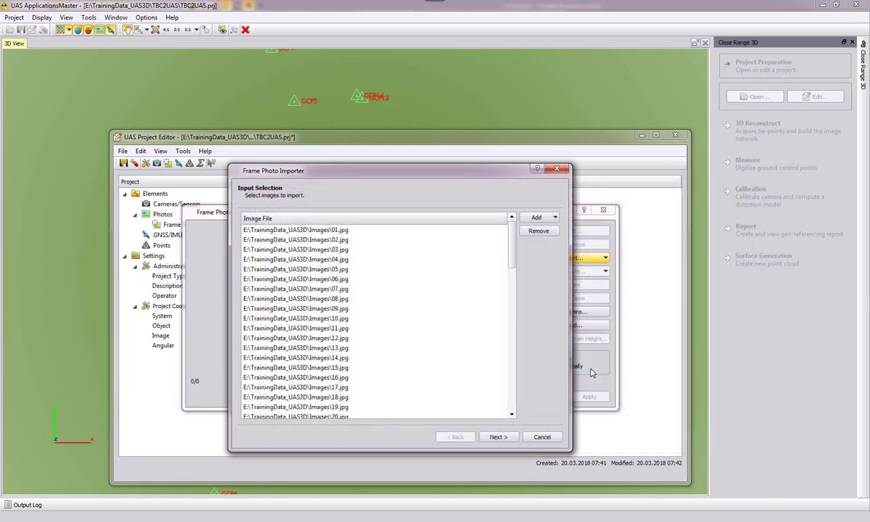
Finish the Frame Photo Importer with the camera from EXIF data, sea-level heights and 375 m mean terrain height, then close the photo list.
left_click(496, 438)
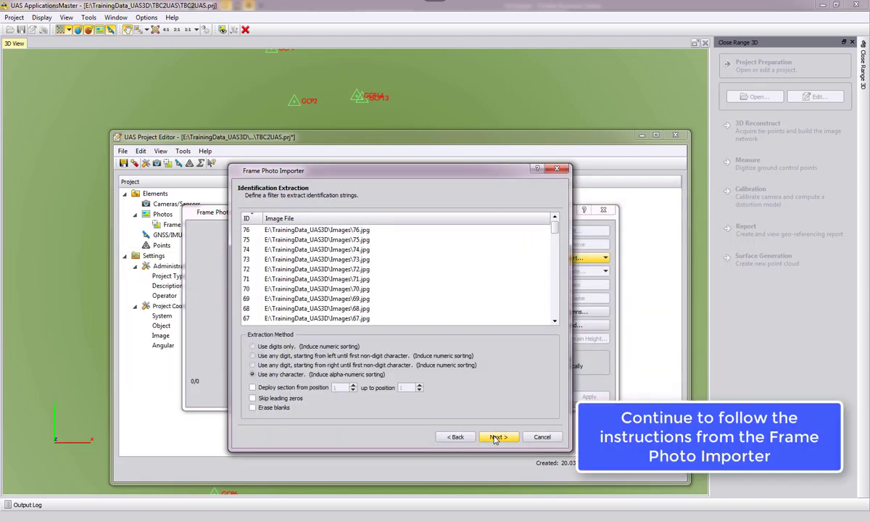
left_click(498, 438)
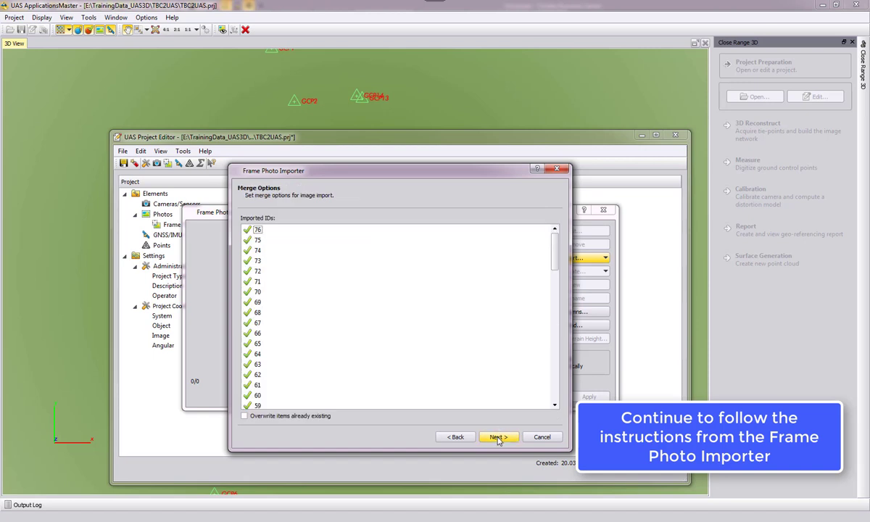
left_click(497, 437)
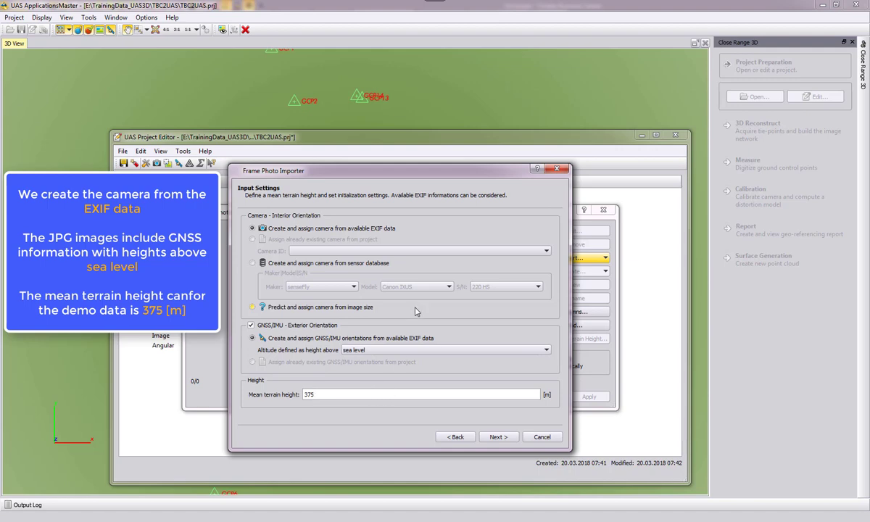
left_click(499, 438)
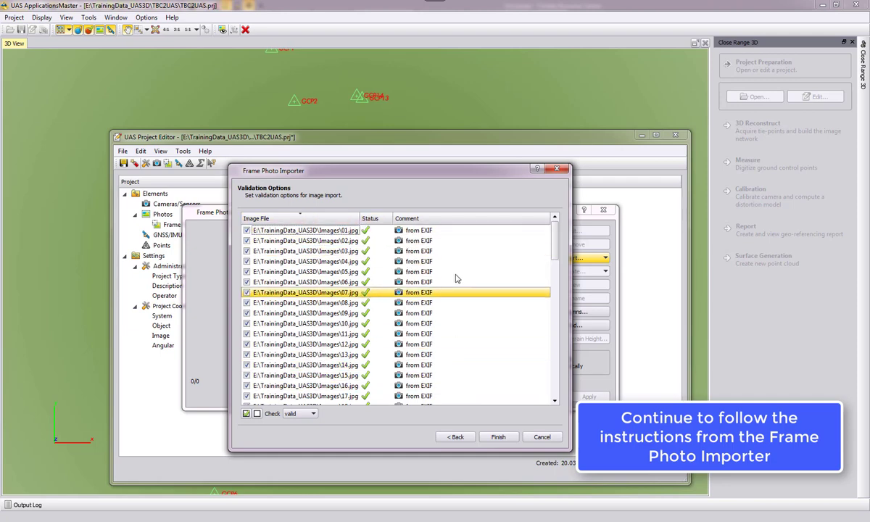
left_click(499, 437)
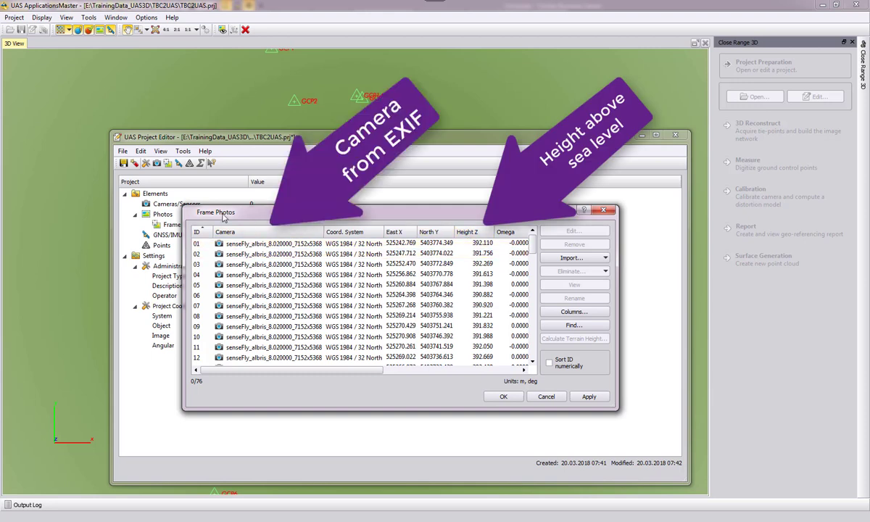
left_click(503, 397)
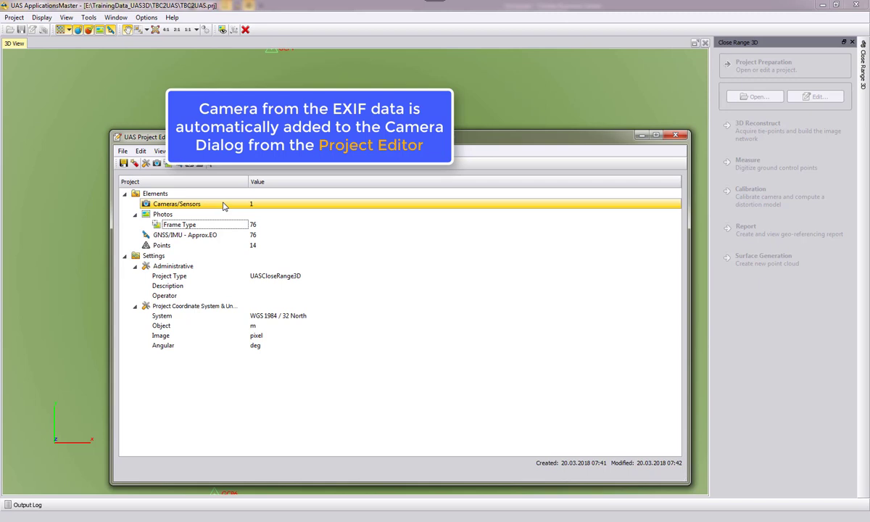
Inspect the EXIF camera's calibration set and distortion settings in the camera dialog.
double_click(177, 204)
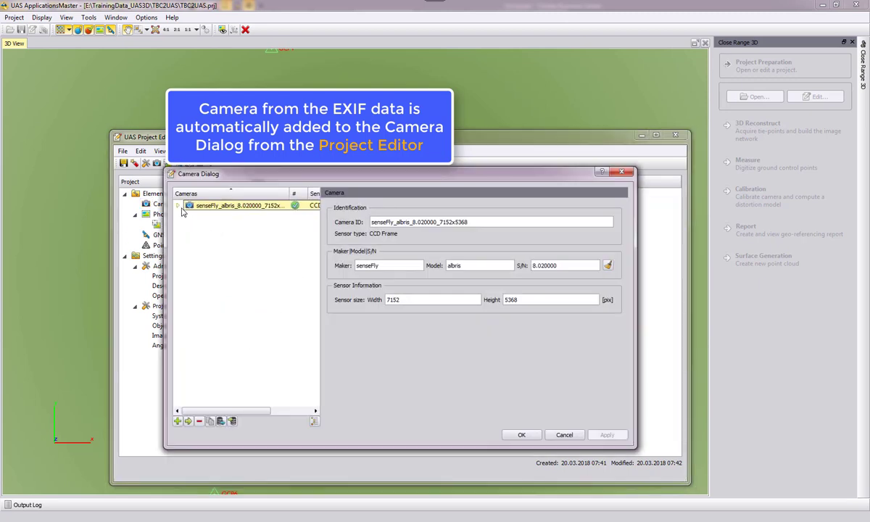
left_click(177, 205)
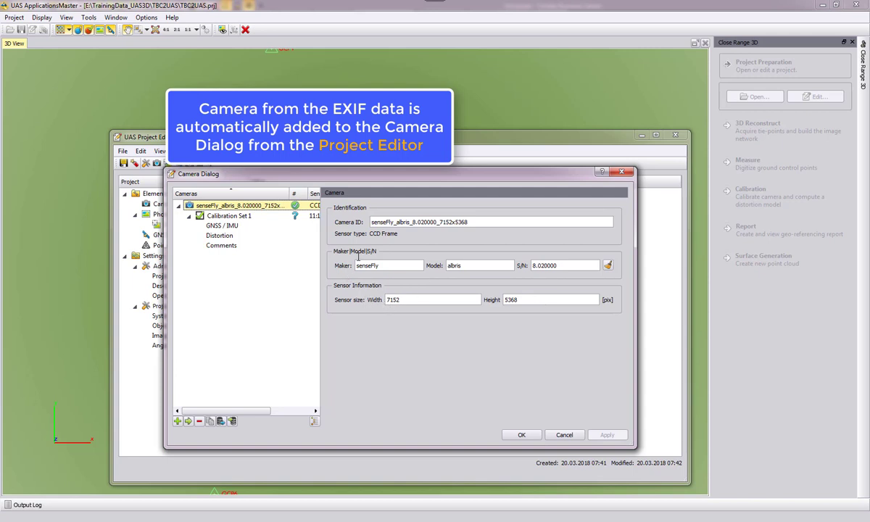
left_click(229, 217)
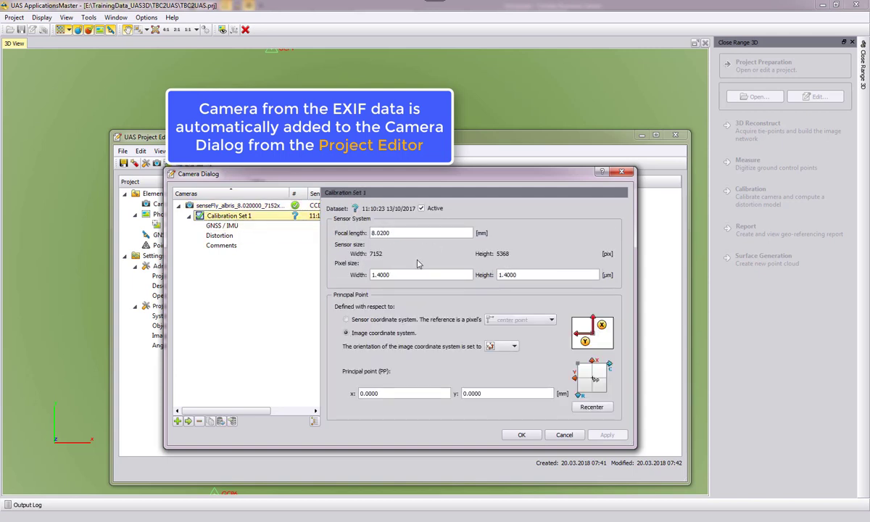
left_click(230, 236)
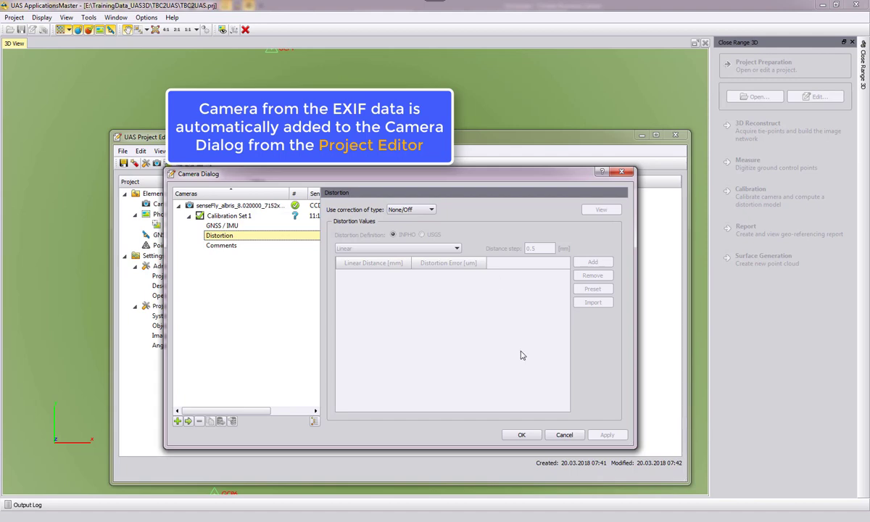
left_click(521, 434)
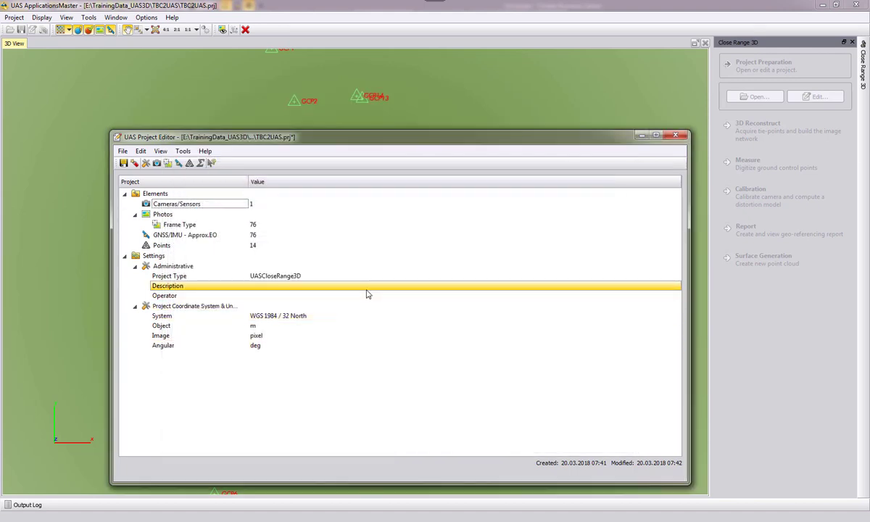
Check the GNSS/IMU standard deviations and close both dialogs.
double_click(168, 235)
left_click(570, 290)
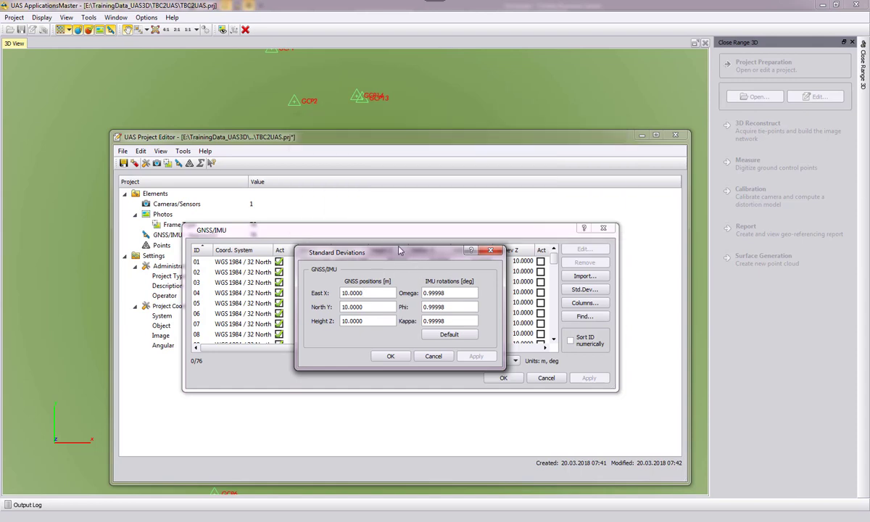
left_click(390, 331)
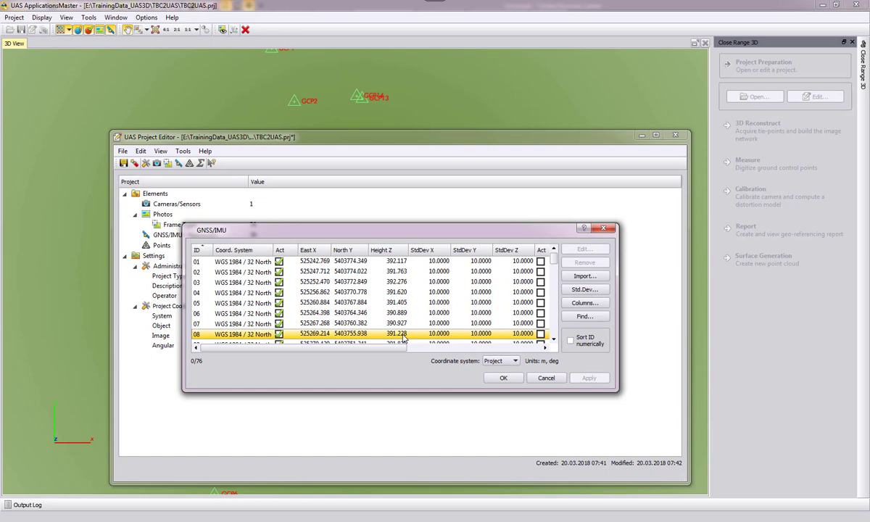
left_click(503, 377)
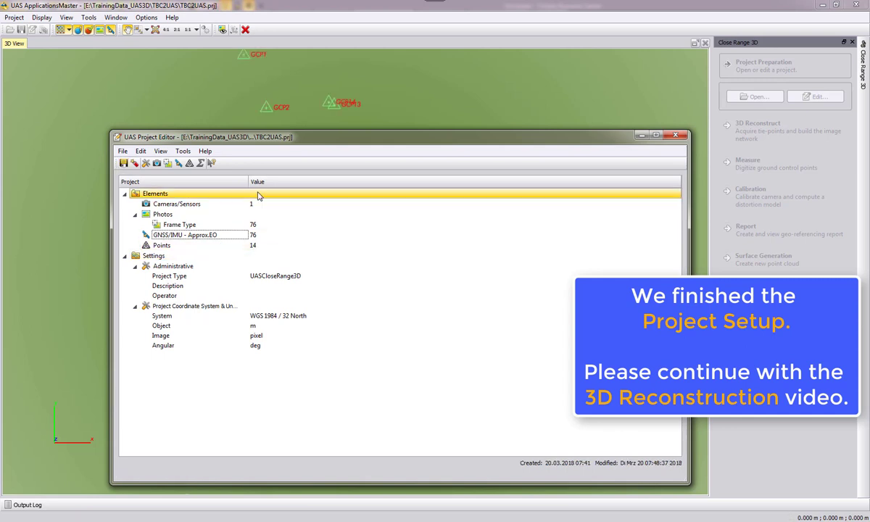
Exit the project editor and tilt the 3D view to inspect the camera stations around the control points.
left_click(124, 151)
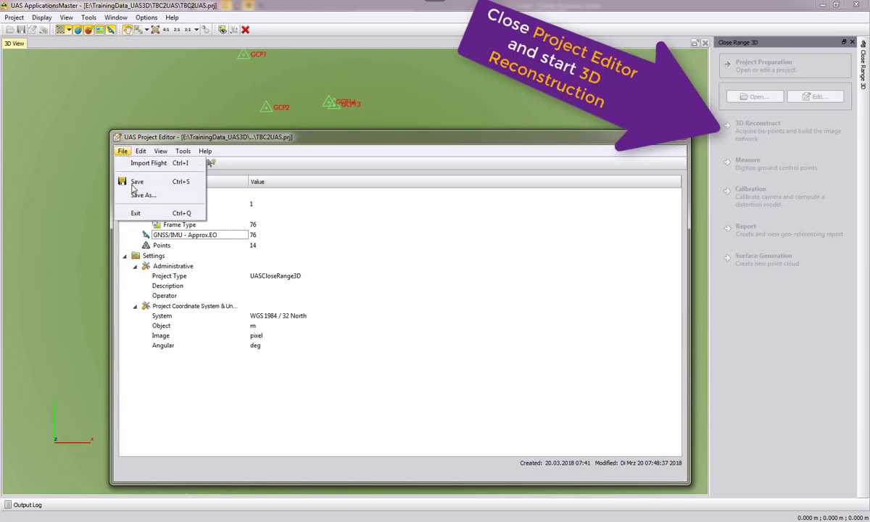
left_click(131, 210)
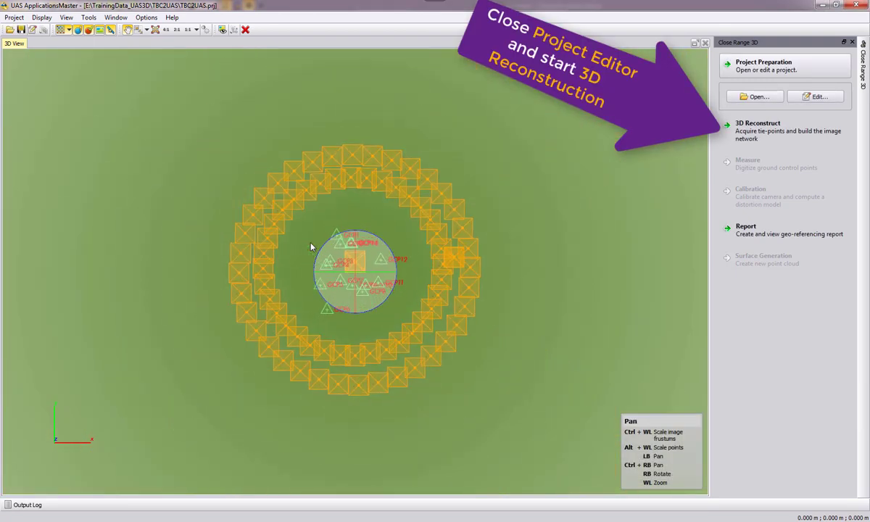
right_click_drag(307, 253, 354, 219)
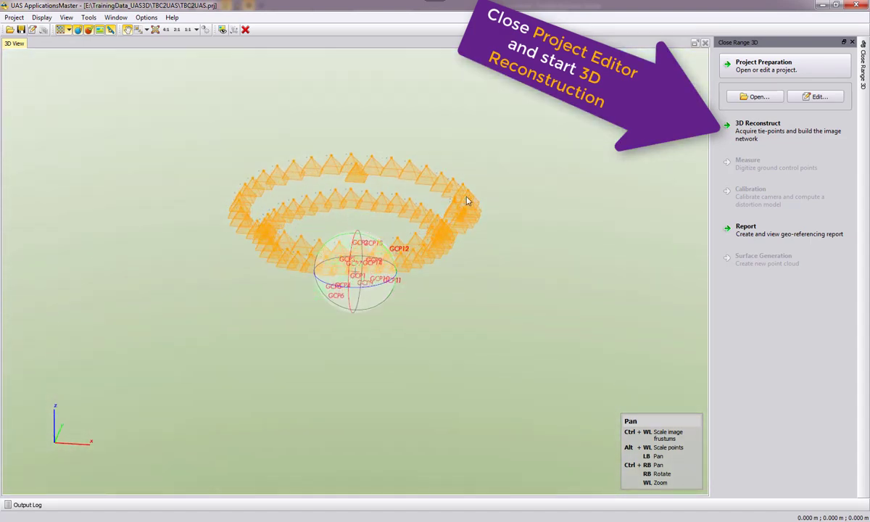